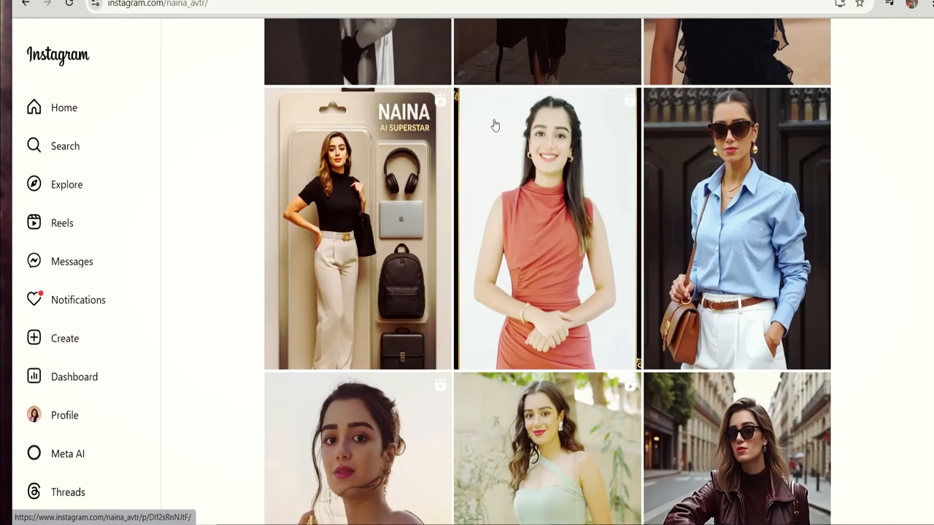
Browse the posts and reels on the naina_avtr Instagram profile as an example of an AI influencer
{"action": "scroll", "coordinate": [495, 126], "scroll_direction": "down", "scroll_amount": 20}
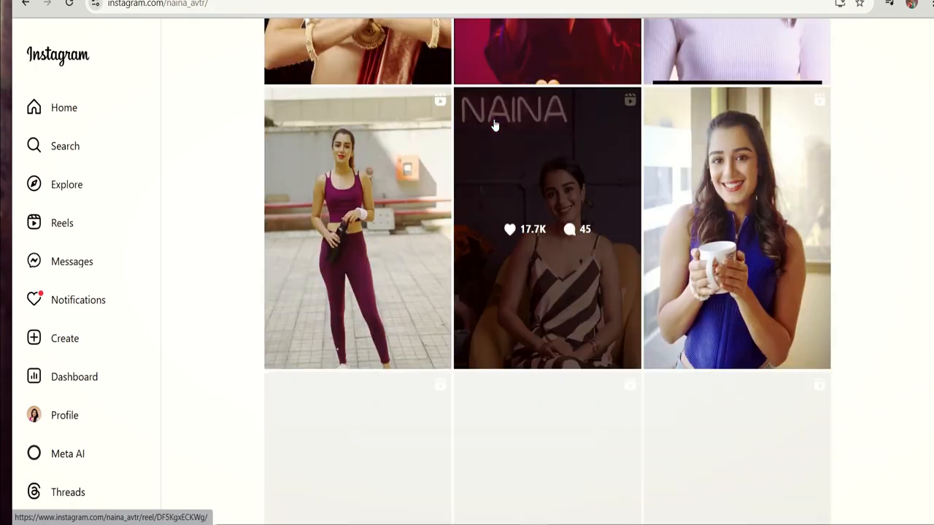
{"action": "scroll", "coordinate": [495, 126], "scroll_direction": "down", "scroll_amount": 11}
{"action": "scroll", "coordinate": [494, 126], "scroll_direction": "down", "scroll_amount": 9}
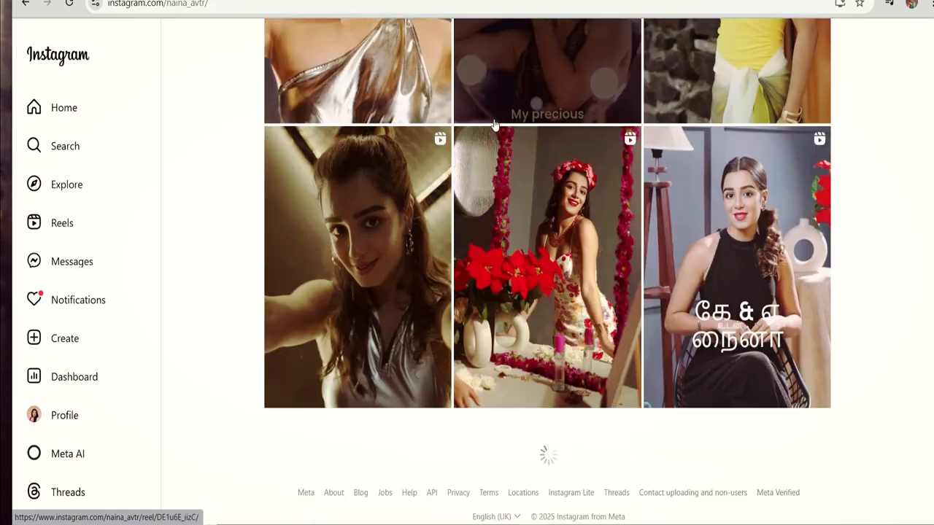
{"action": "scroll", "coordinate": [495, 126], "scroll_direction": "down", "scroll_amount": 6}
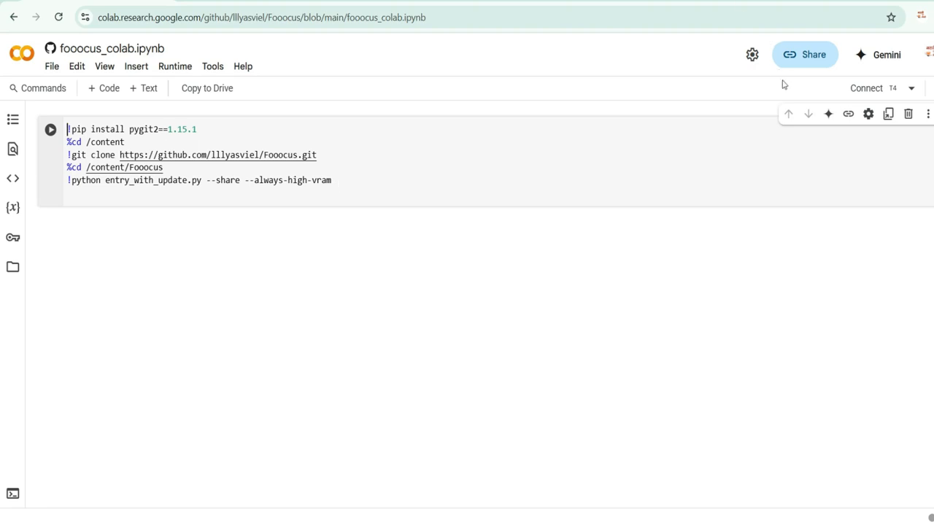
Connect the fooocus_colab.ipynb notebook to the T4 runtime and run its setup cell, accepting the third-party notebook warning
{"action": "left_click", "coordinate": [875, 93]}
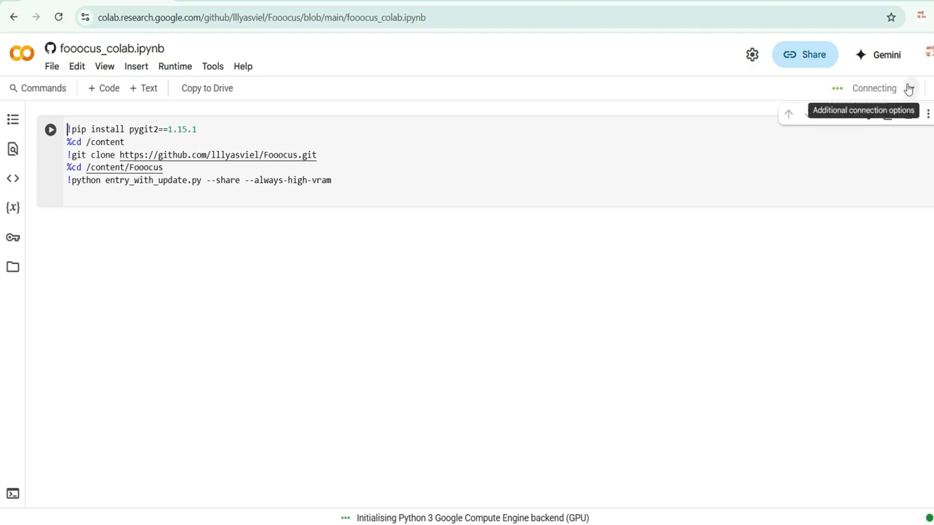
{"action": "mouse_move", "coordinate": [854, 102]}
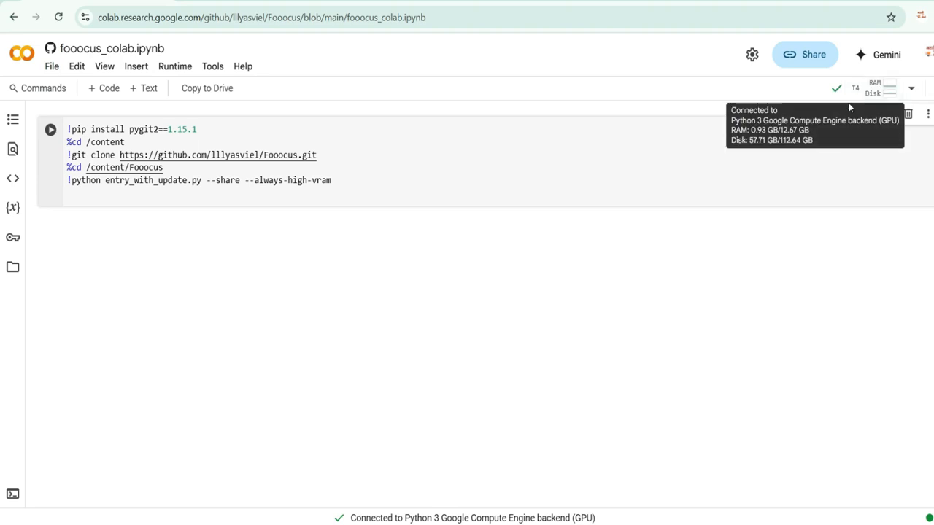
{"action": "left_click", "coordinate": [51, 130]}
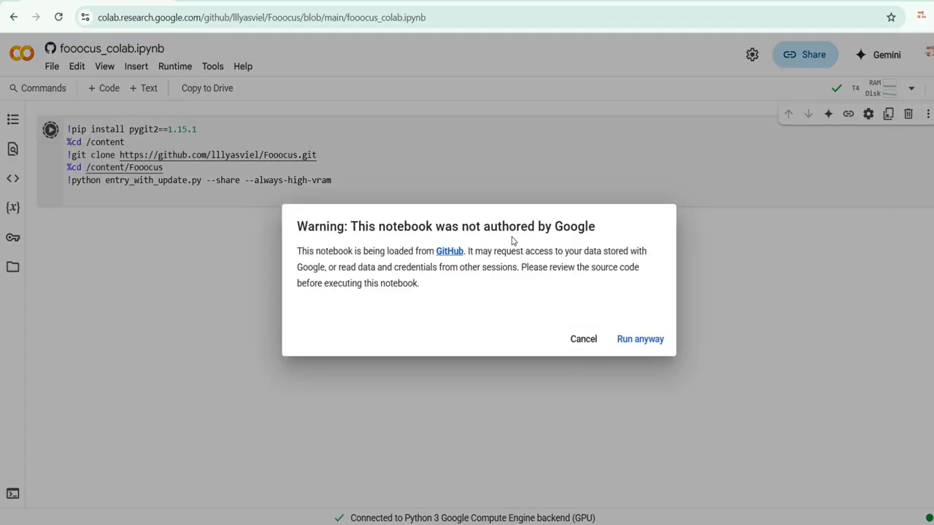
{"action": "left_click", "coordinate": [633, 340]}
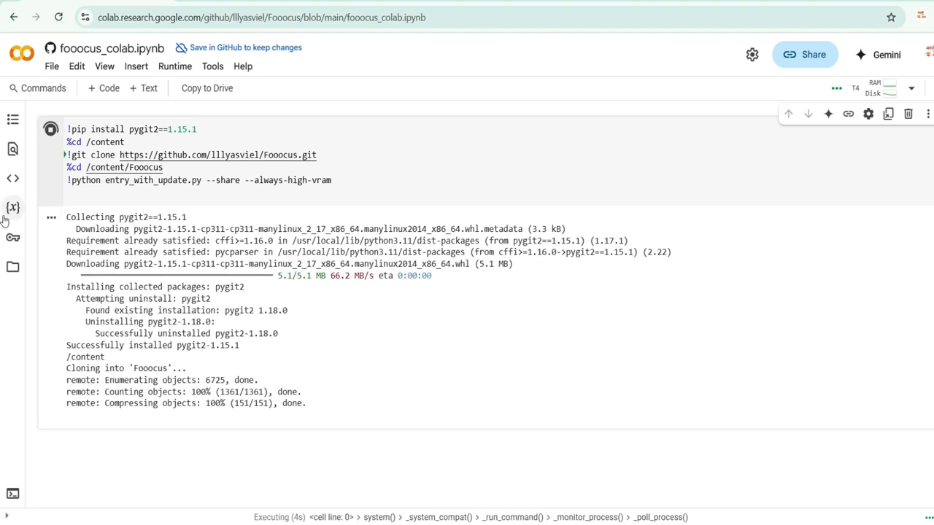
Open the public gradio.live link from the setup cell's output
{"action": "scroll", "coordinate": [160, 313], "scroll_direction": "down", "scroll_amount": 3}
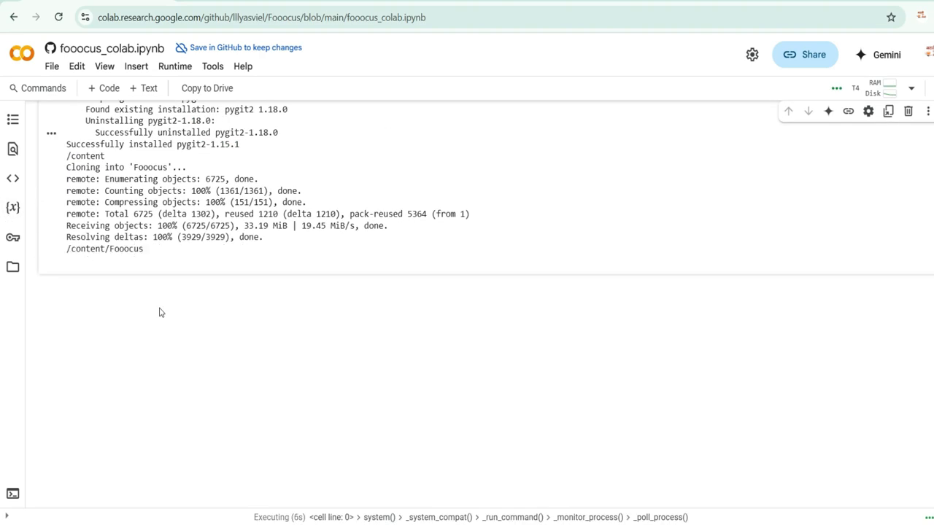
{"action": "scroll", "coordinate": [160, 309], "scroll_direction": "down", "scroll_amount": 3}
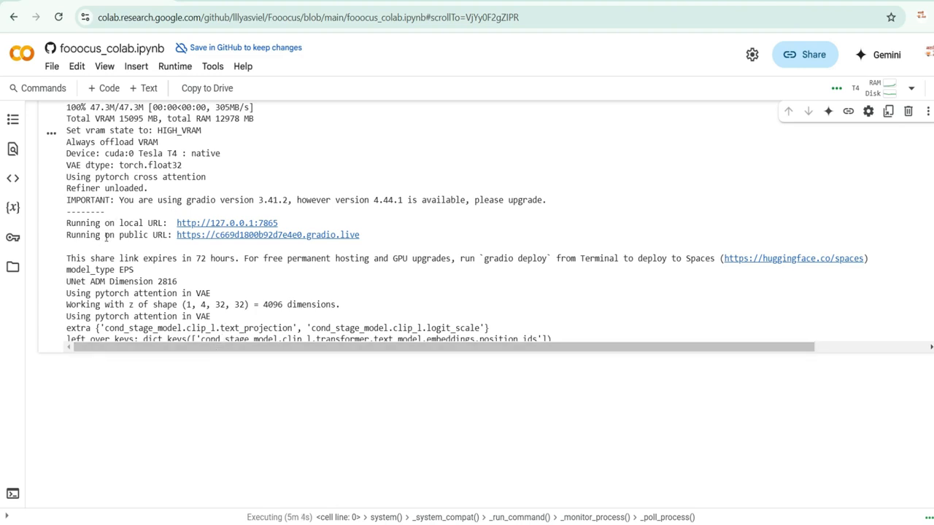
{"action": "left_click", "coordinate": [252, 236]}
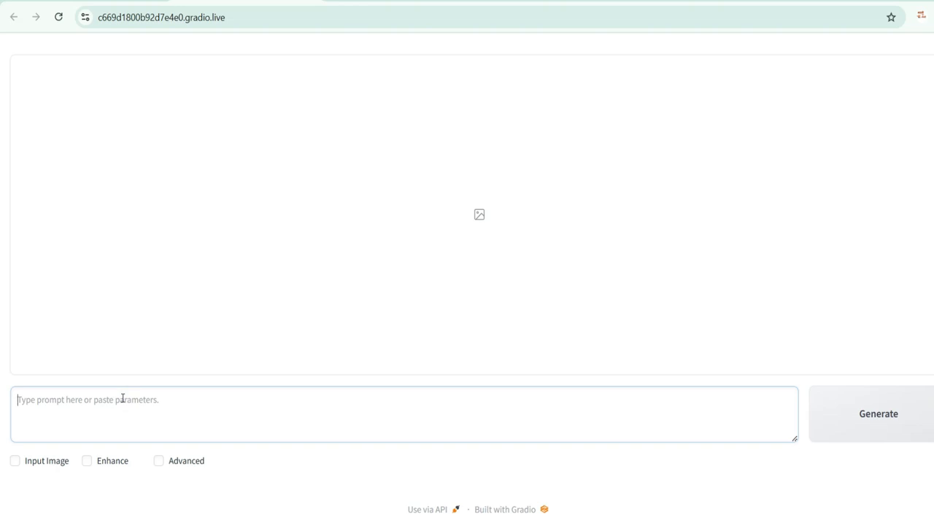
Generate images from a prompt beginning "Picture a modern, stylish girl with vibrant red hair cascading down her shoulders" and download the previewed portrait
{"action": "type", "text": "Picture a modern, stylish girl with vibrant red hair cascading down her shoulders. Her hair is sleek and shiny, framing her face beautifully. Let her eyes sparkle with confidence and warmth, and her radiant smile be bright and contagious, lighting up the entire scene with a touch of contemporary charm"}
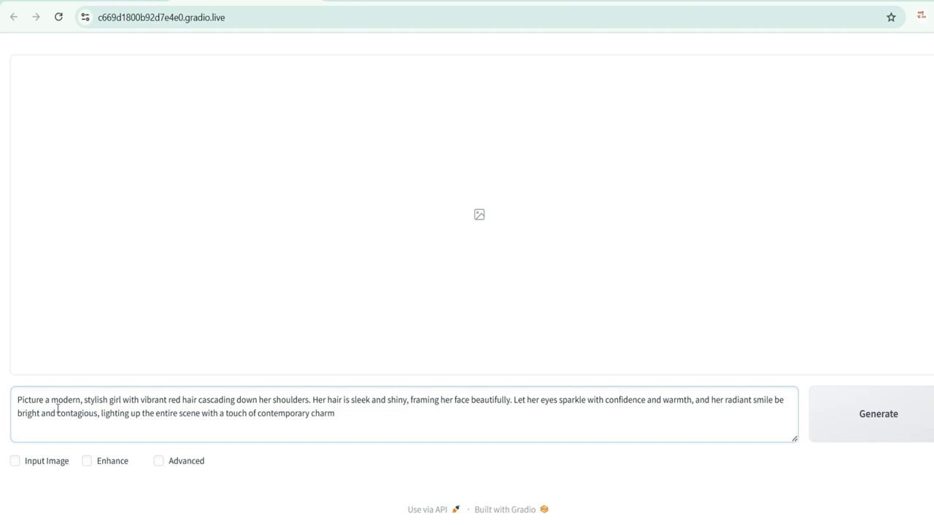
{"action": "key", "text": "ctrl+Return"}
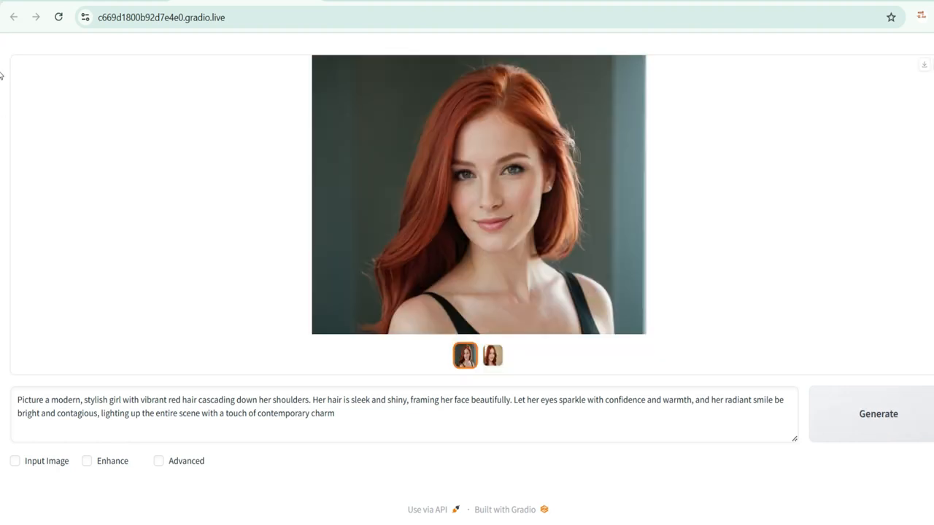
{"action": "left_click", "coordinate": [926, 68]}
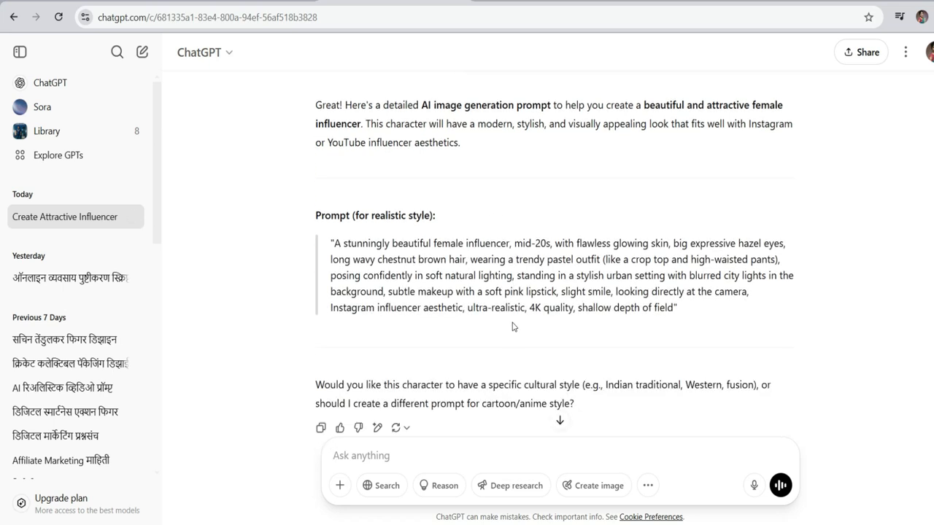
Select the realistic-style female influencer prompt in ChatGPT, and turn off Input Image in the Fooocus page
{"action": "left_click_drag", "start_coordinate": [331, 243], "coordinate": [510, 276]}
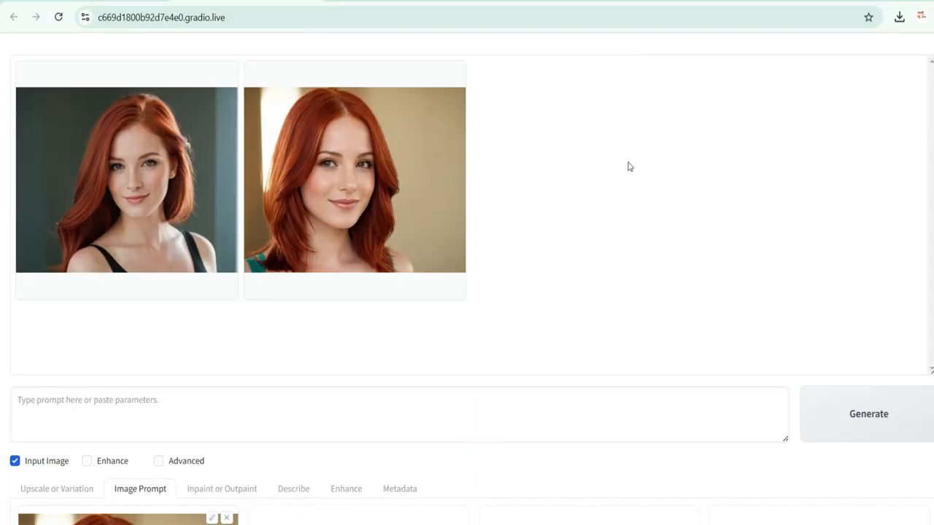
{"action": "scroll", "coordinate": [485, 186], "scroll_direction": "down", "scroll_amount": 3}
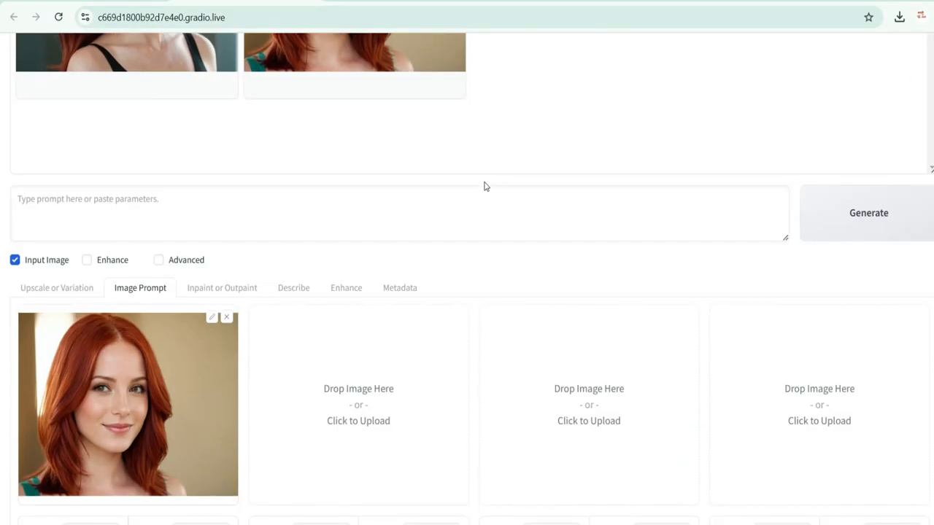
{"action": "scroll", "coordinate": [485, 186], "scroll_direction": "down", "scroll_amount": 2}
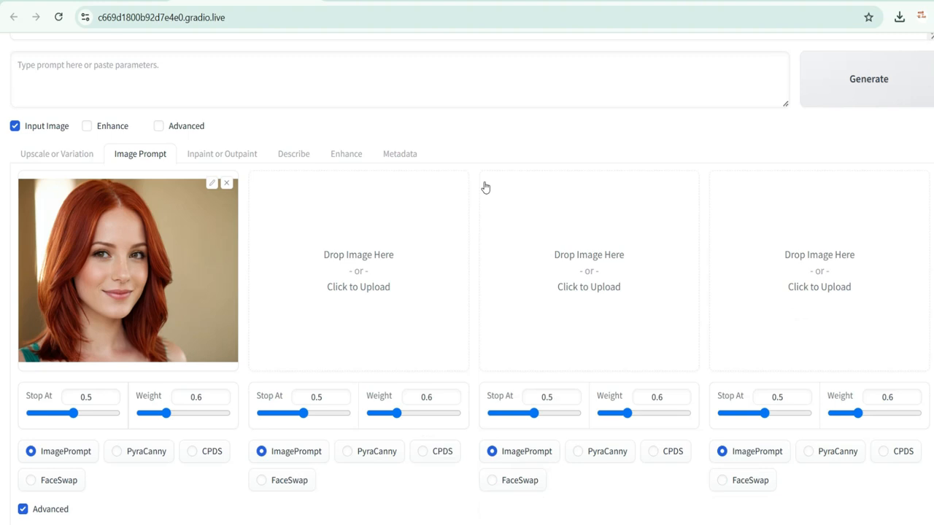
{"action": "scroll", "coordinate": [485, 188], "scroll_direction": "up", "scroll_amount": 5}
{"action": "left_click", "coordinate": [14, 328]}
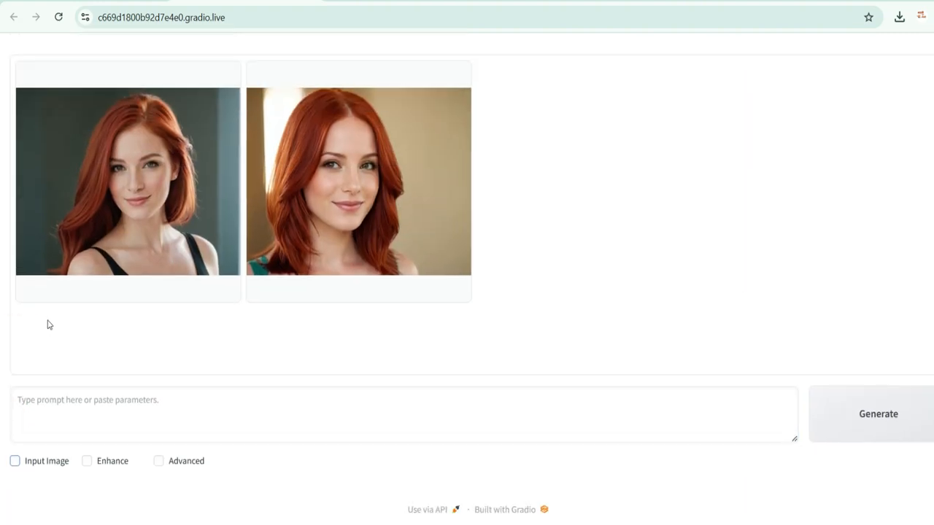
Enter the prompt beginning "A stunningly beautiful female influencer, mid-20s, with flawless glowing skin" and generate the images
{"action": "left_click", "coordinate": [96, 403]}
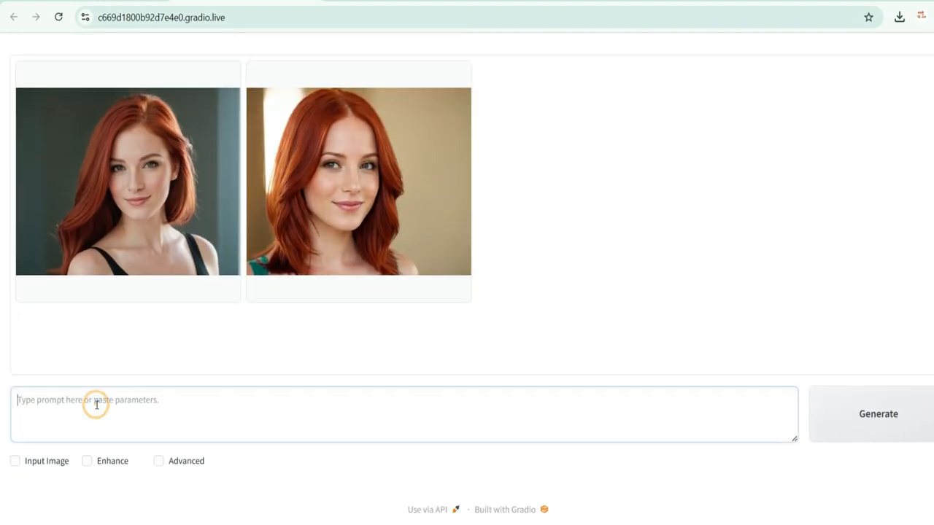
{"action": "type", "text": "\"A stunningly beautiful female influencer, mid-20s, with flawless glowing skin, big expressive hazel eyes, long wavy chestnut brown hair, wearing a trendy pastel outfit (like a crop top and high-waisted pants), posing confidently in soft natural lighting, standing in a stylish urban setting with blurred city lights in the background, subtle makeup with a soft pink lipstick, slight smile, looking directly at the camera, Instagram influencer aesthetic, ultra-realistic, 4K quality, shallow depth of field\""}
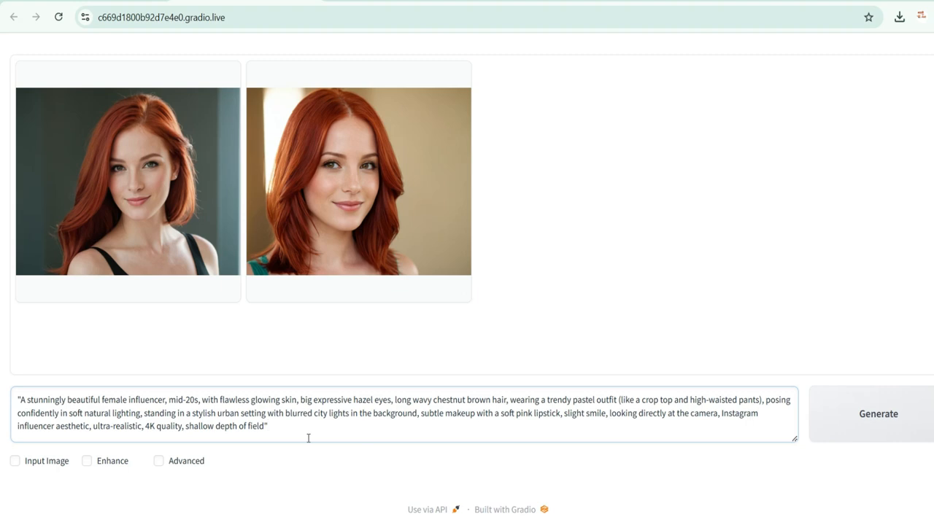
{"action": "left_click", "coordinate": [863, 417]}
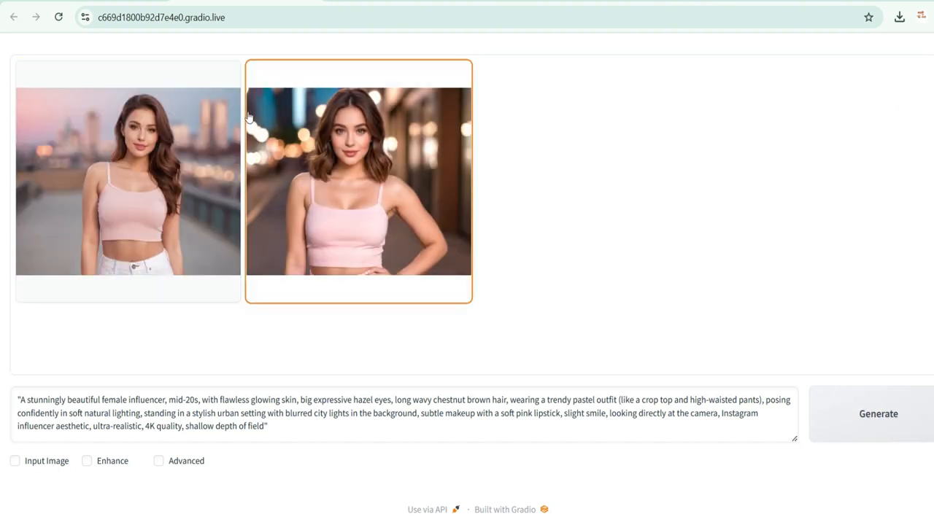
Preview both generated pink-top portraits, download each one, and return to the gallery
{"action": "left_click", "coordinate": [111, 158]}
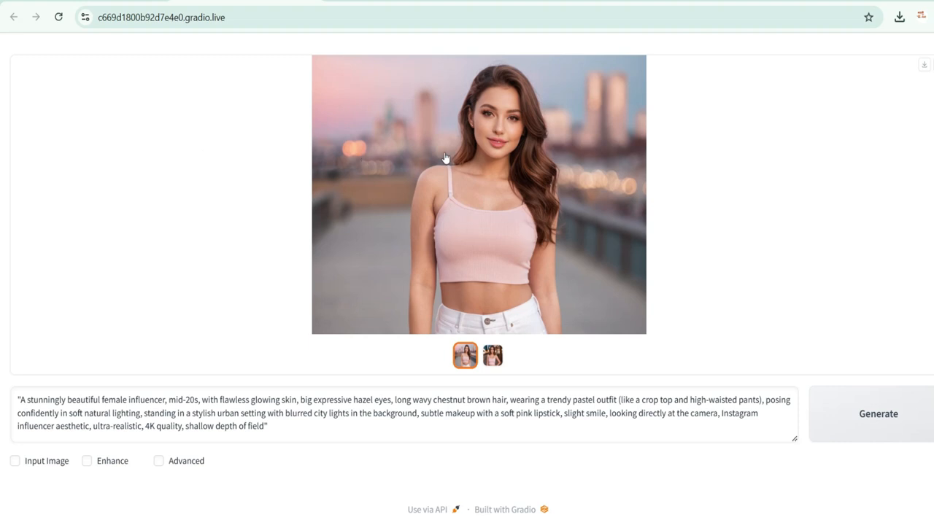
{"action": "left_click", "coordinate": [492, 355]}
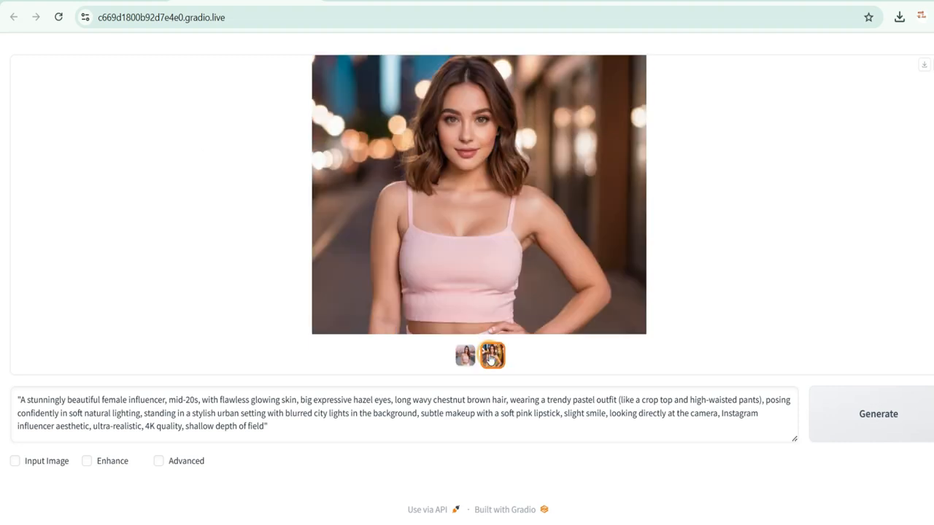
{"action": "left_click", "coordinate": [925, 67]}
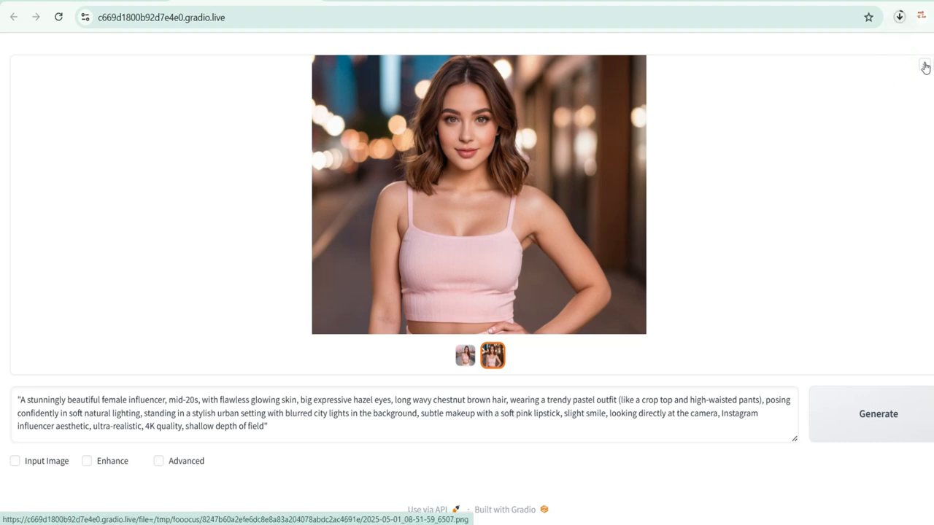
{"action": "left_click", "coordinate": [464, 357]}
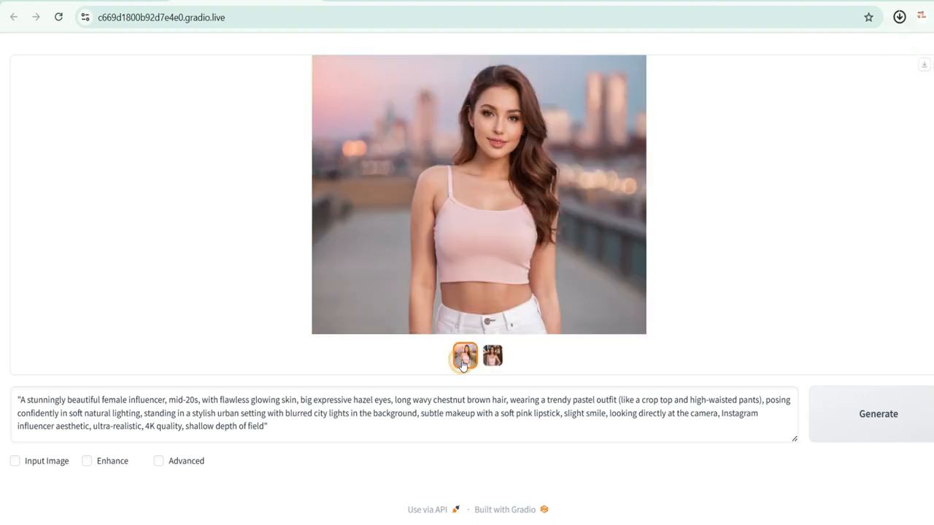
{"action": "left_click", "coordinate": [925, 67]}
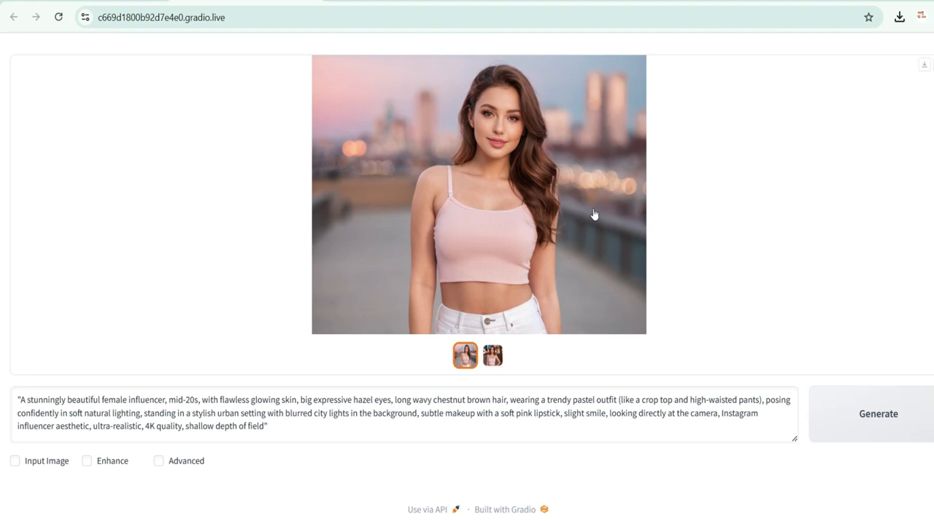
{"action": "left_click", "coordinate": [726, 211]}
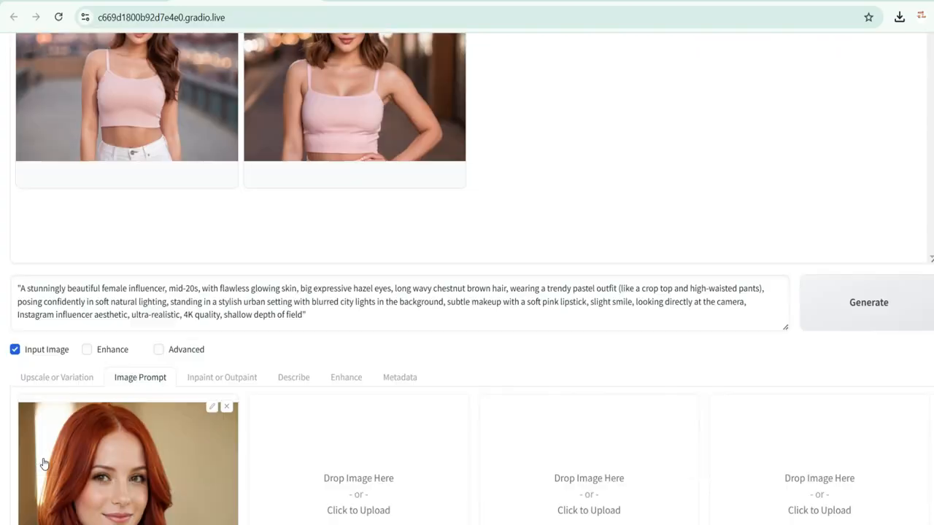
Turn on Input Image, replace the first Image Prompt picture with image (2) from Downloads, and set it to FaceSwap
{"action": "scroll", "coordinate": [467, 263], "scroll_direction": "down", "scroll_amount": 2}
{"action": "left_click", "coordinate": [13, 107]}
{"action": "left_click", "coordinate": [15, 461]}
{"action": "scroll", "coordinate": [60, 448], "scroll_direction": "down", "scroll_amount": 5}
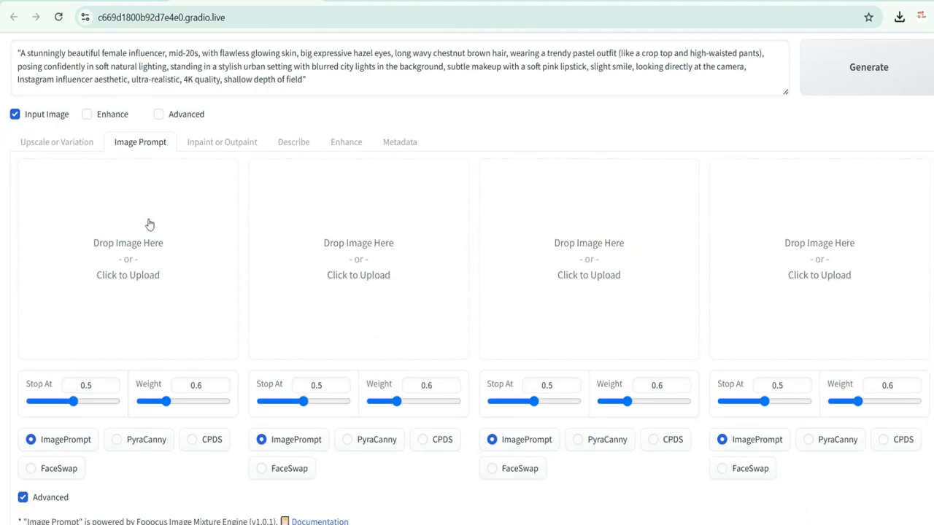
{"action": "left_click", "coordinate": [144, 246]}
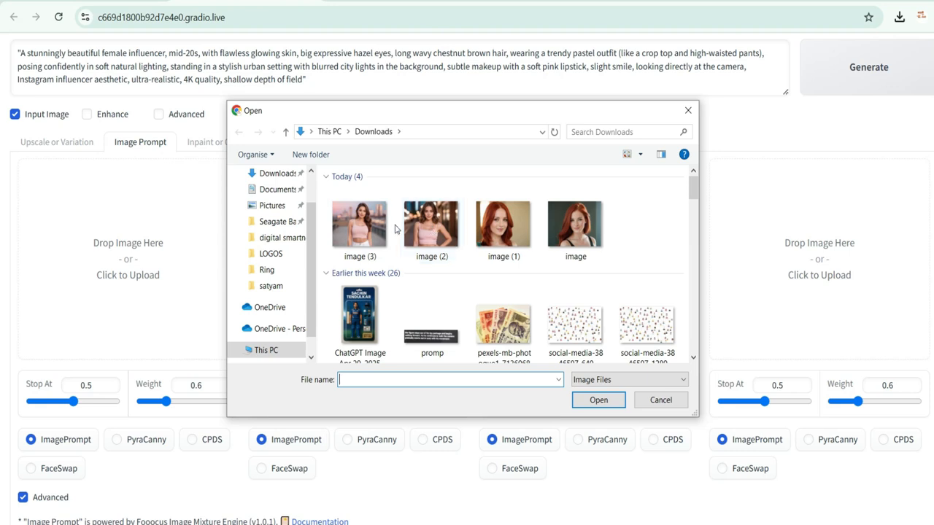
{"action": "left_click", "coordinate": [449, 228]}
{"action": "left_click", "coordinate": [599, 399]}
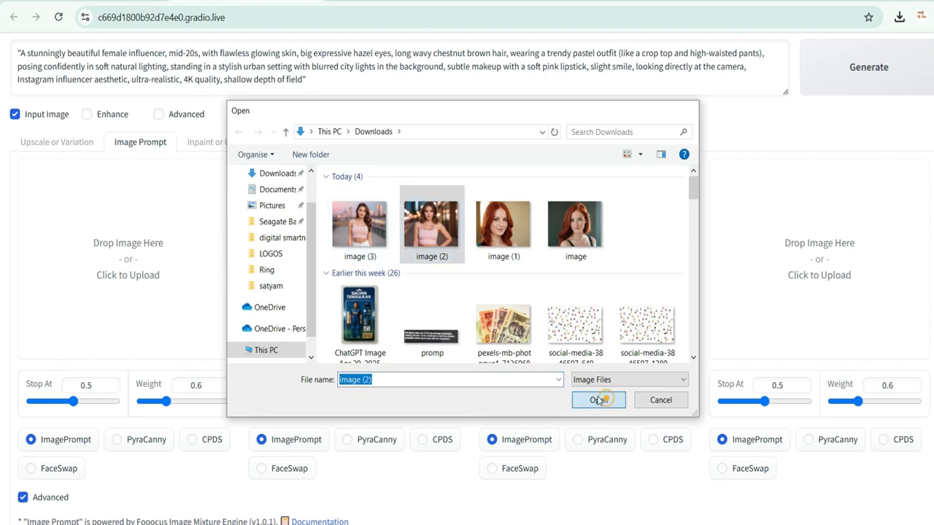
{"action": "scroll", "coordinate": [69, 400], "scroll_direction": "down", "scroll_amount": 1}
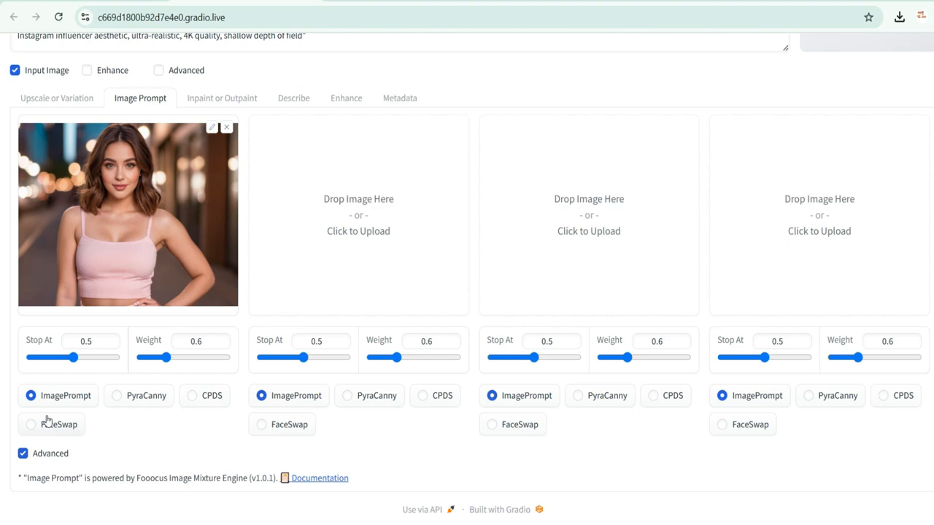
{"action": "left_click", "coordinate": [47, 423]}
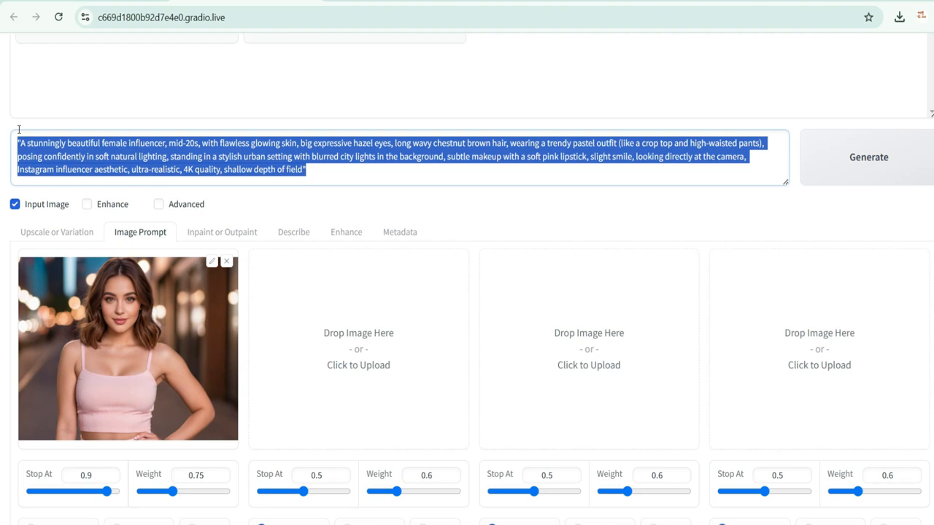
Replace the prompt with "girls reading a book", generate the images, and preview the first result
{"action": "key", "text": "BackSpace"}
{"action": "type", "text": "girls reading a book"}
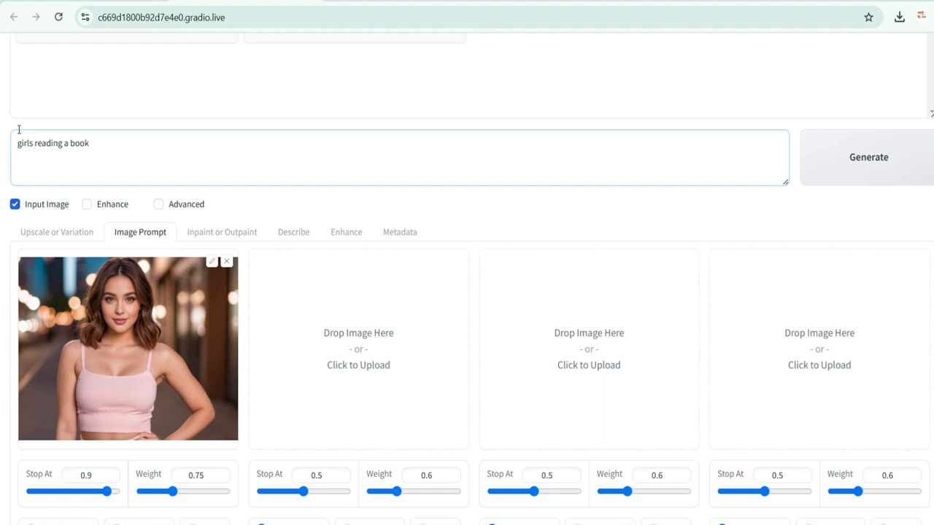
{"action": "left_click", "coordinate": [901, 173]}
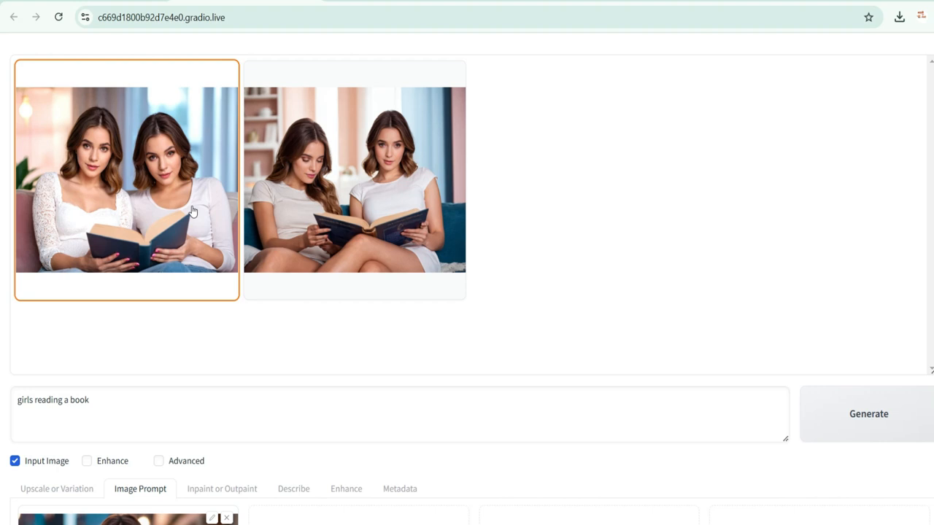
{"action": "left_click", "coordinate": [278, 218]}
{"action": "left_click", "coordinate": [177, 181]}
Generate images from the prompt "girls making a food" and download the first result
{"action": "scroll", "coordinate": [175, 219], "scroll_direction": "down", "scroll_amount": 3}
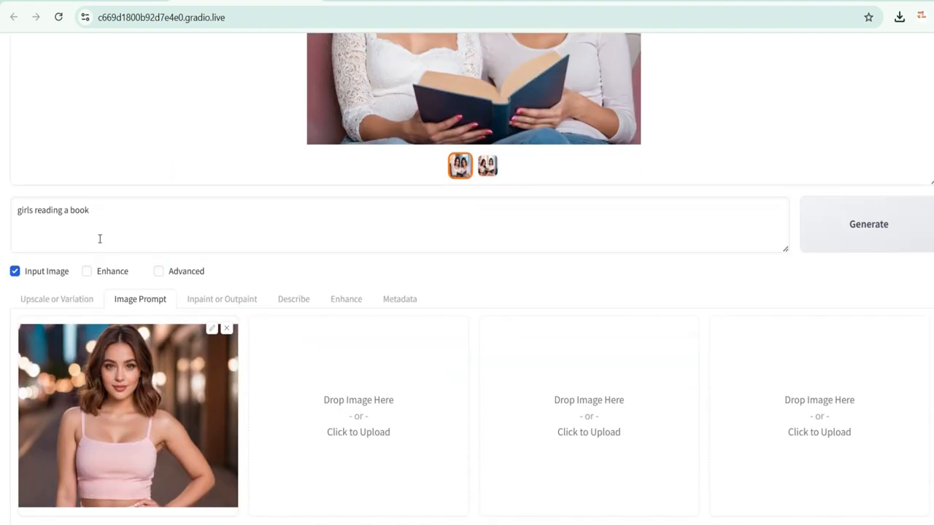
{"action": "left_click_drag", "start_coordinate": [104, 212], "coordinate": [1, 213]}
{"action": "key", "text": "BackSpace"}
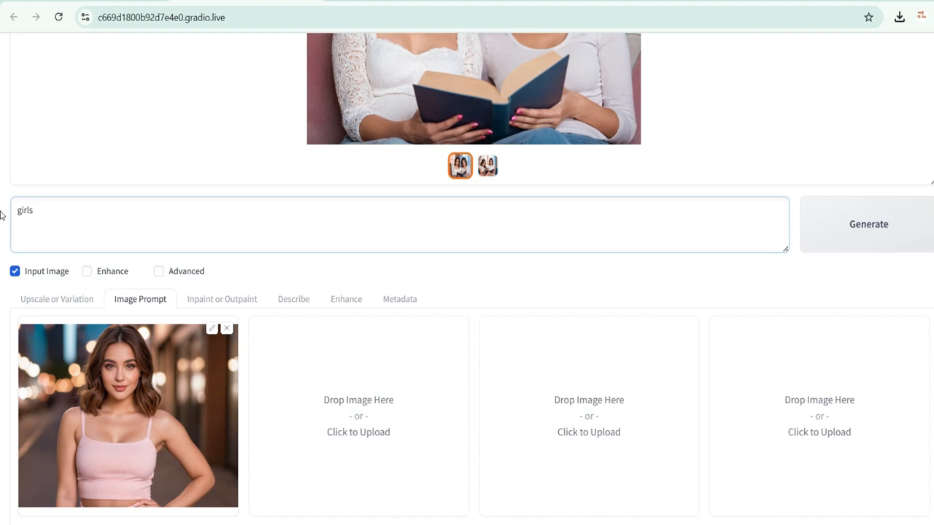
{"action": "type", "text": "making a food"}
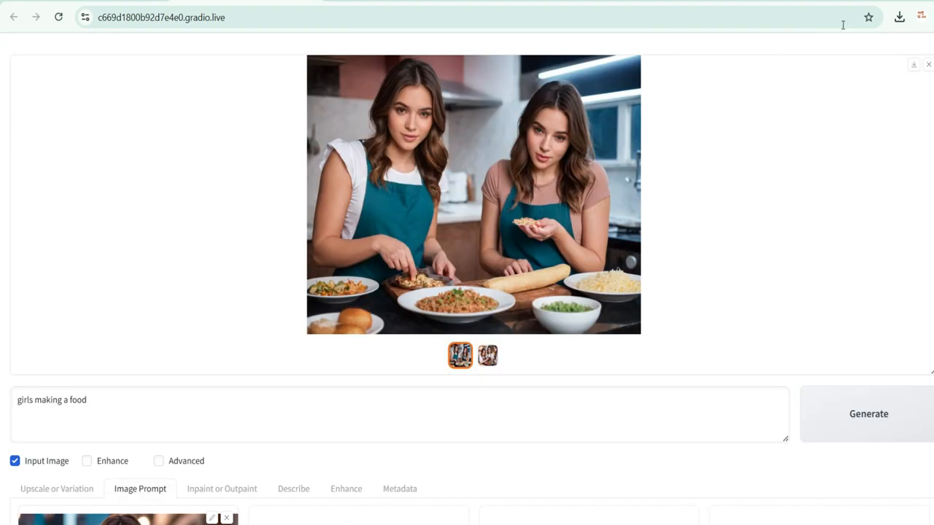
{"action": "left_click", "coordinate": [913, 65]}
Correct the prompt to "girl making a food", generate new images, and preview the first result
{"action": "scroll", "coordinate": [141, 467], "scroll_direction": "down", "scroll_amount": 4}
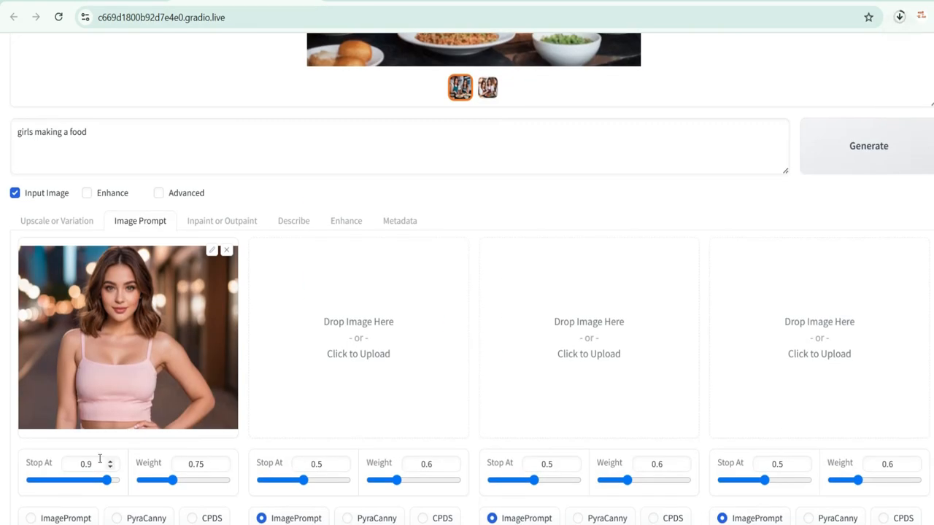
{"action": "scroll", "coordinate": [17, 424], "scroll_direction": "up", "scroll_amount": 2}
{"action": "left_click", "coordinate": [33, 265]}
{"action": "left_click", "coordinate": [35, 267]}
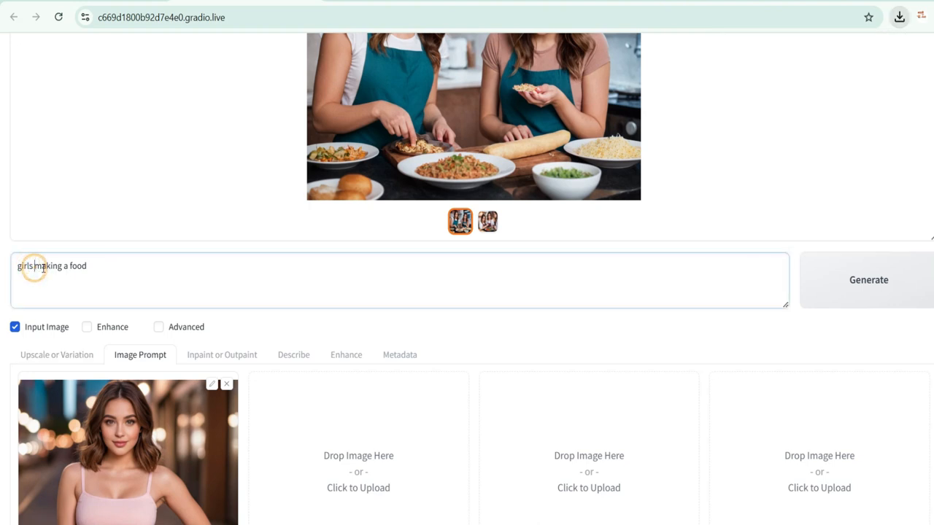
{"action": "key", "text": "BackSpace"}
{"action": "key", "text": "BackSpace"}
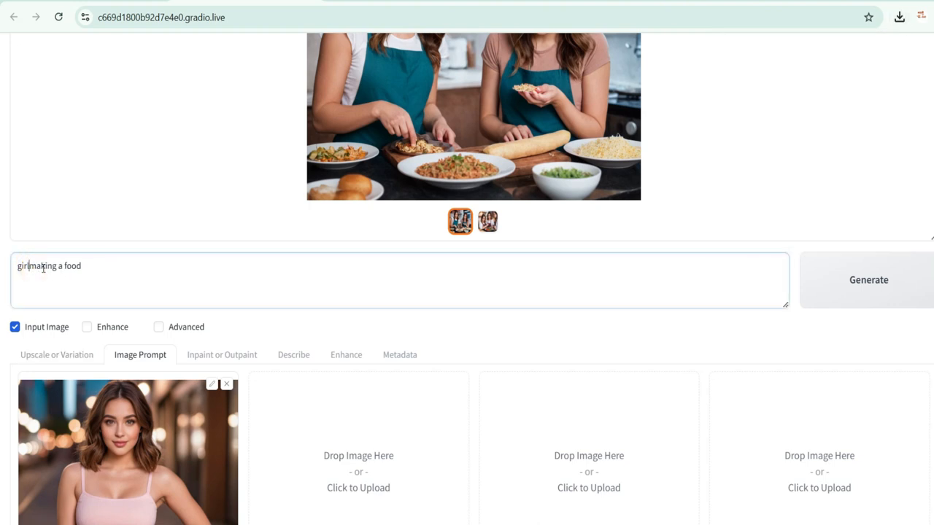
{"action": "left_click", "coordinate": [121, 275]}
{"action": "left_click", "coordinate": [891, 281]}
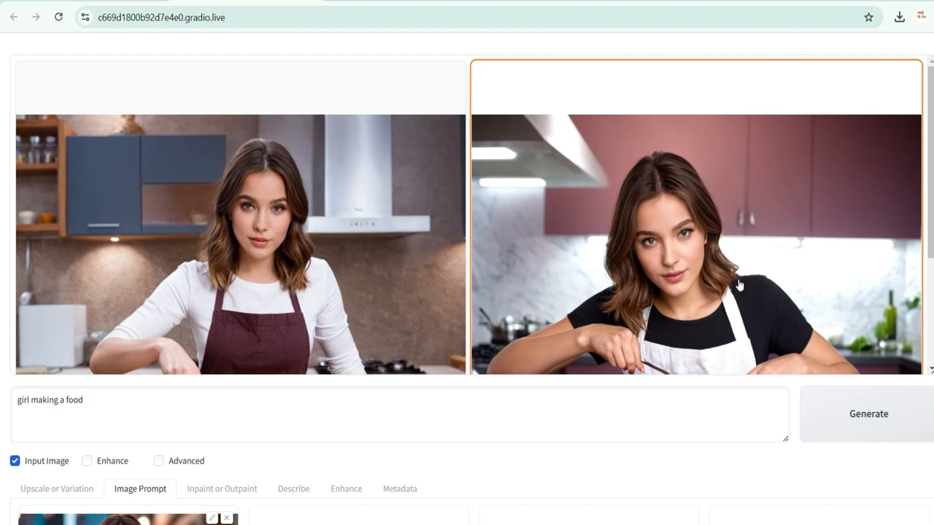
{"action": "scroll", "coordinate": [739, 284], "scroll_direction": "down", "scroll_amount": 1}
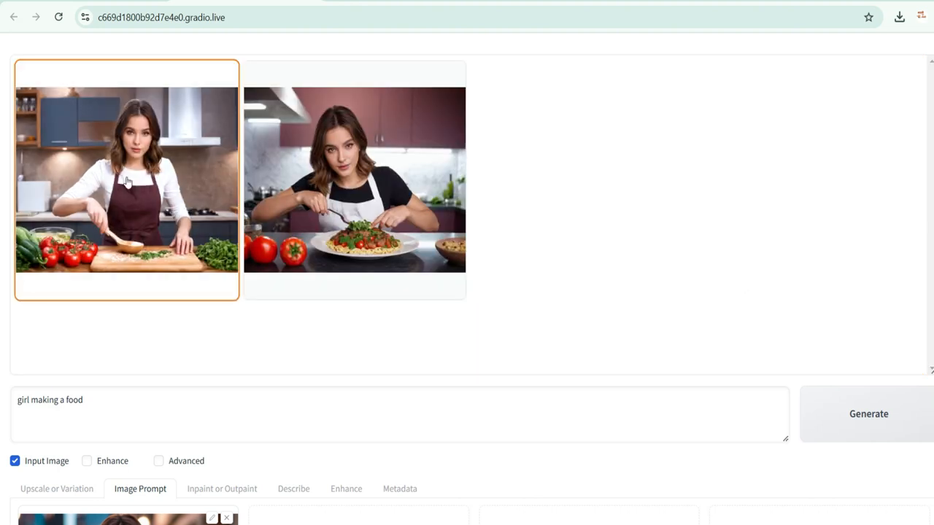
{"action": "left_click", "coordinate": [125, 177]}
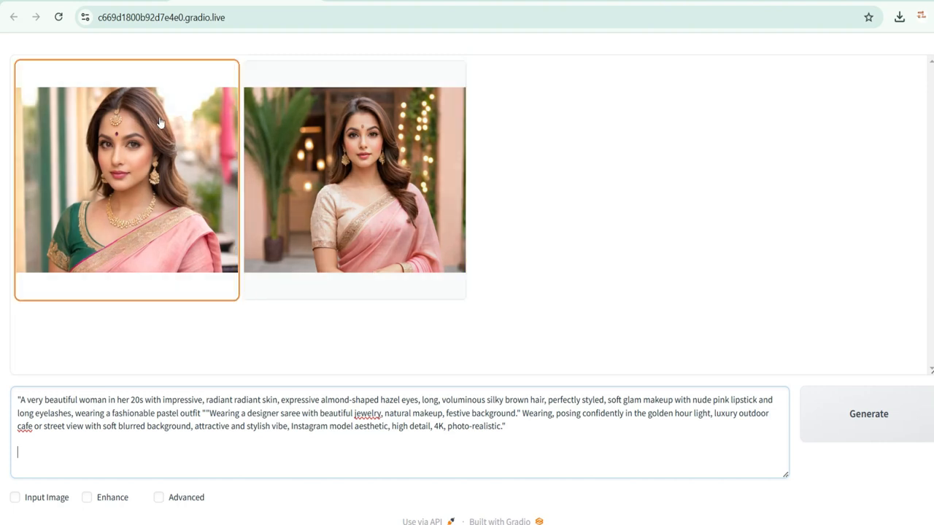
Preview both generated saree portraits at full size, ending on the one with the green blouse
{"action": "left_click", "coordinate": [129, 132]}
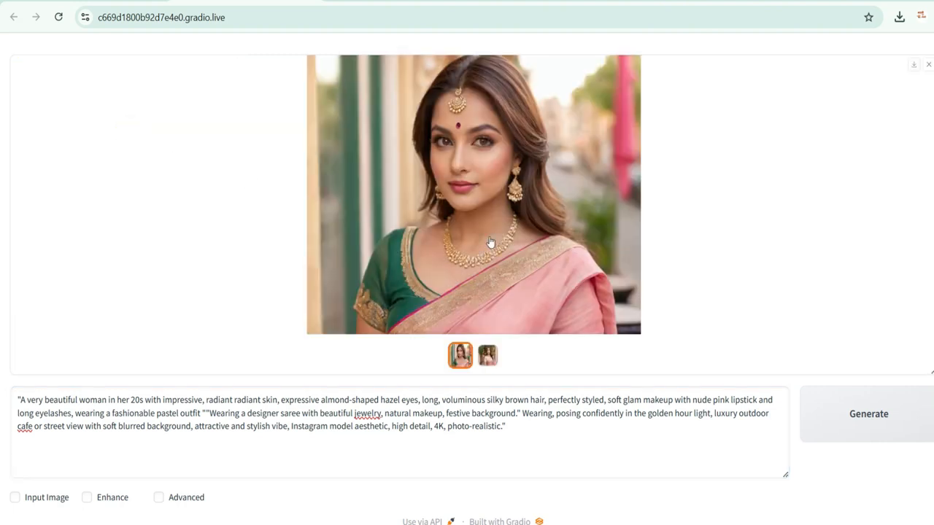
{"action": "left_click", "coordinate": [487, 355]}
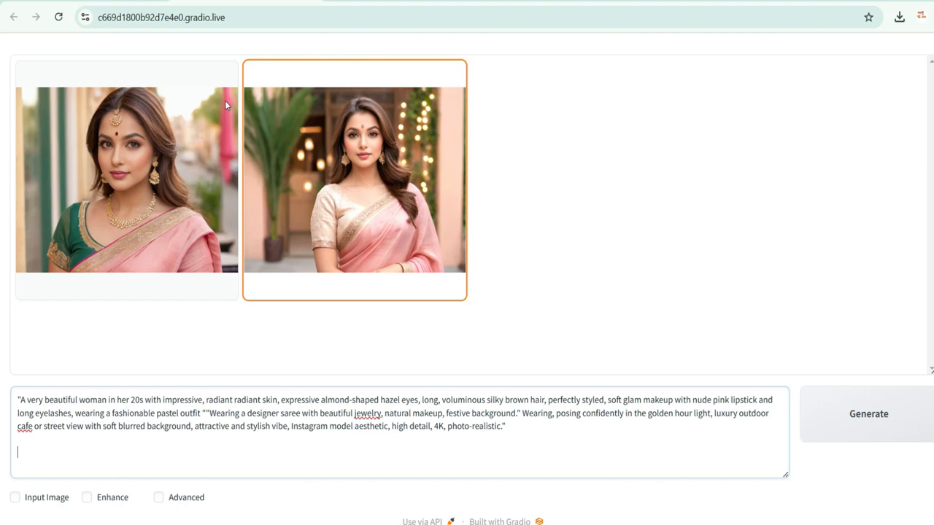
{"action": "left_click", "coordinate": [130, 133]}
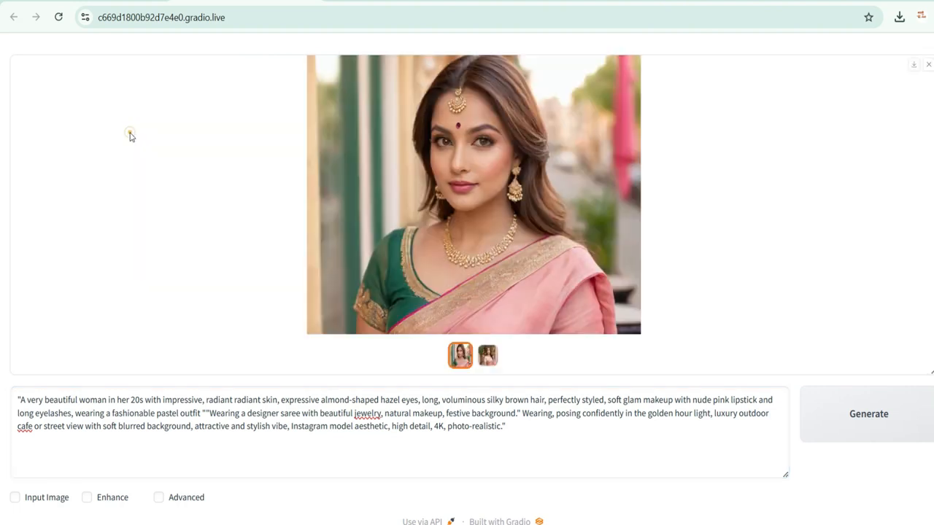
{"action": "left_click", "coordinate": [488, 356]}
{"action": "left_click", "coordinate": [467, 356]}
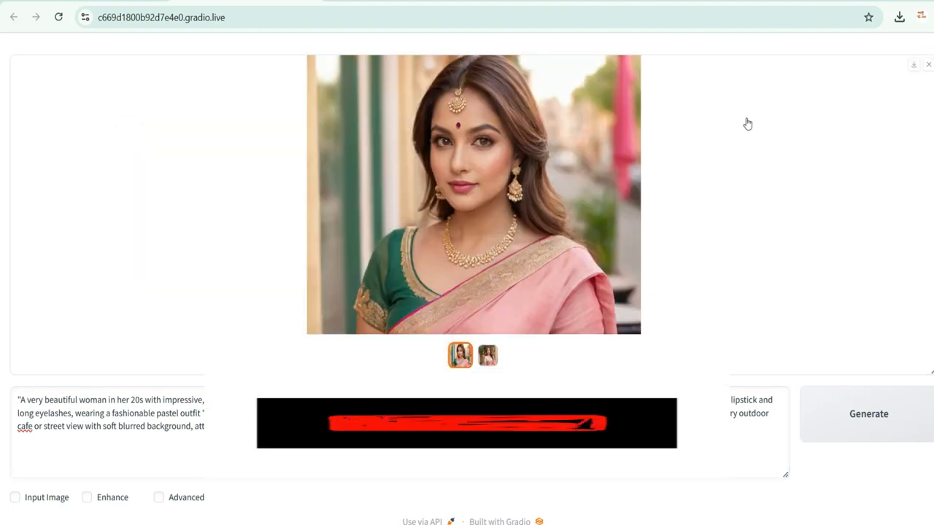